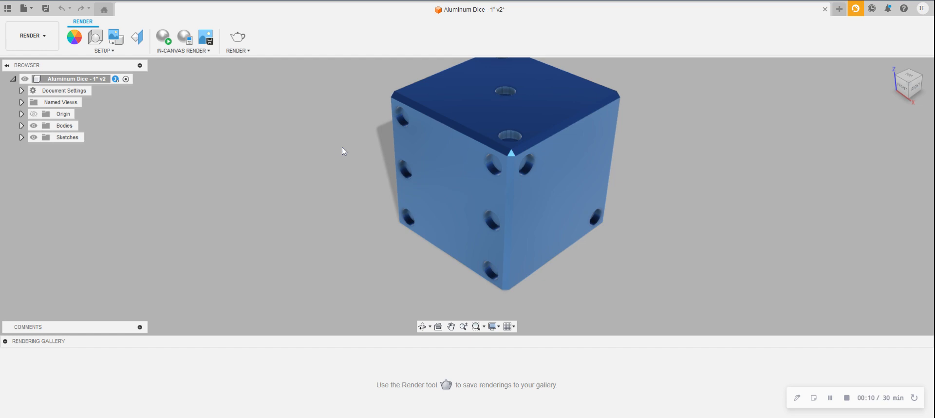
middle_drag(380, 129, 361, 177)
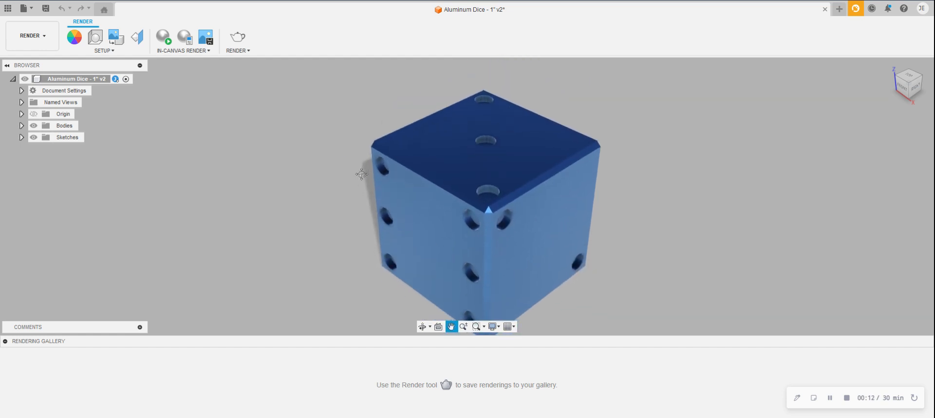
click(456, 114)
Create a new design and save it as Dice in the Default Project.
click(838, 12)
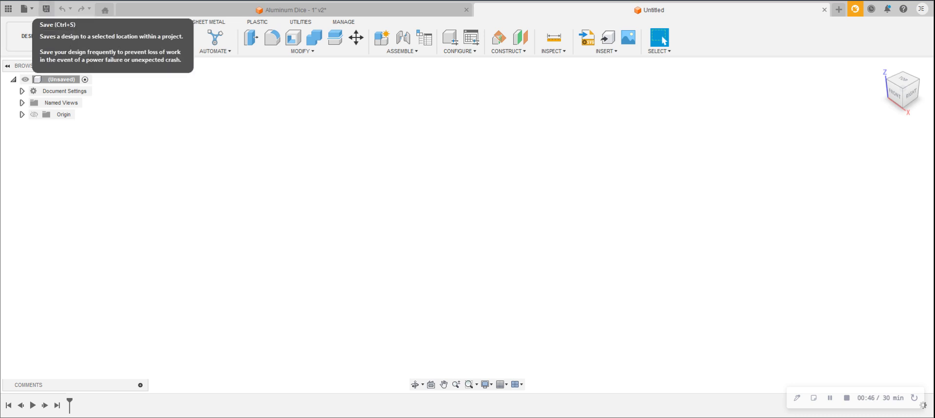
click(46, 9)
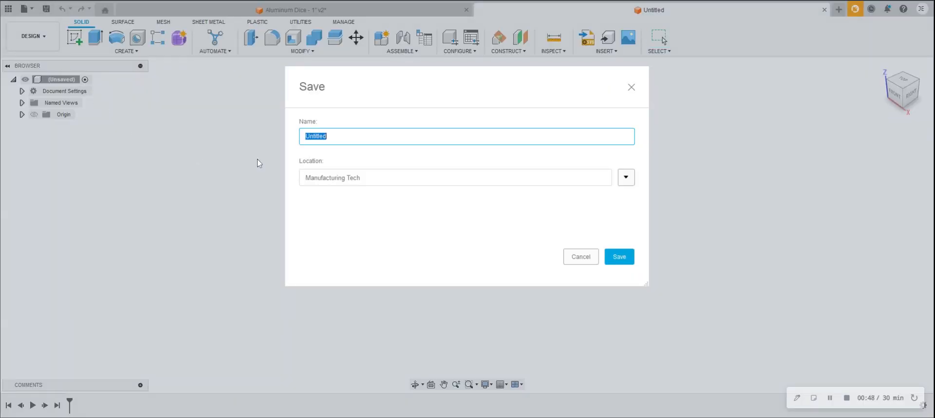
text(Dice)
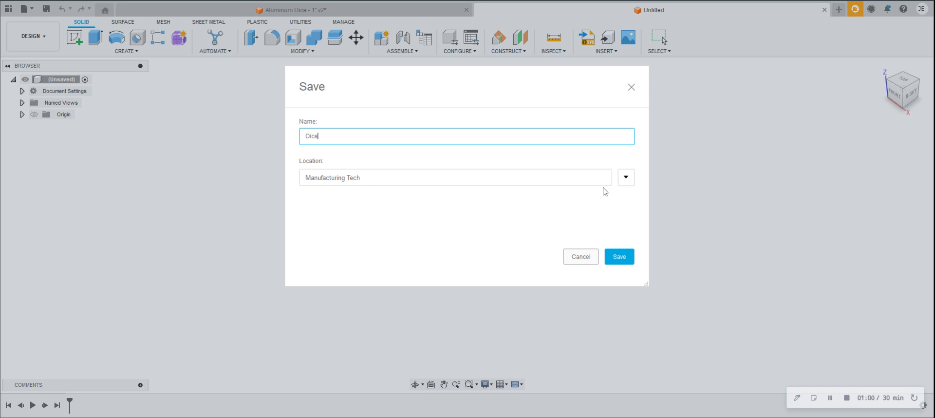
click(627, 178)
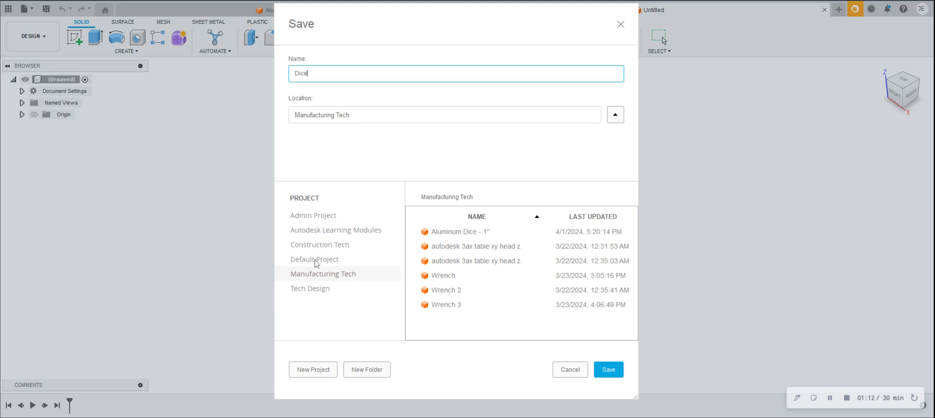
click(315, 261)
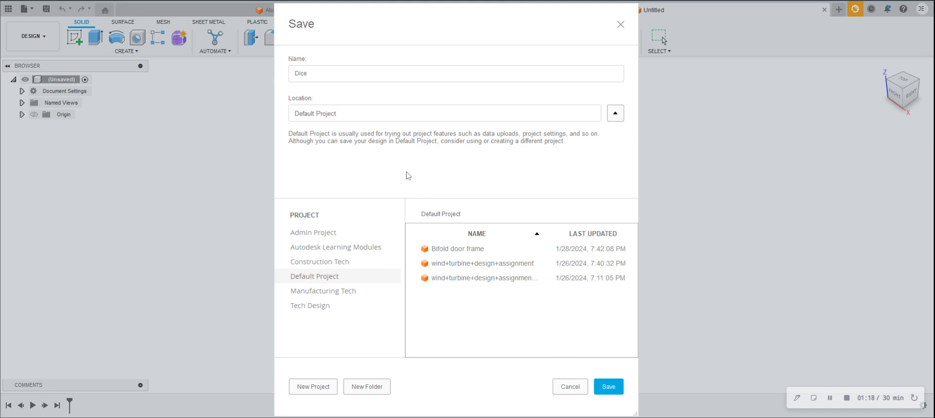
drag(409, 179, 408, 296)
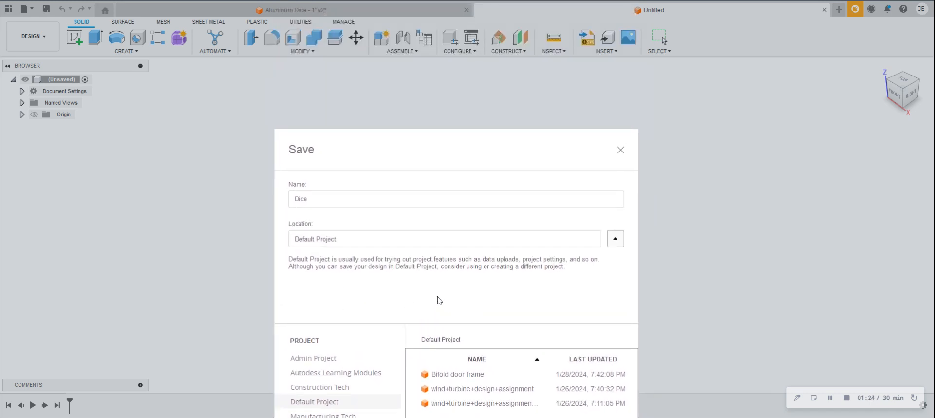
drag(437, 300, 438, 99)
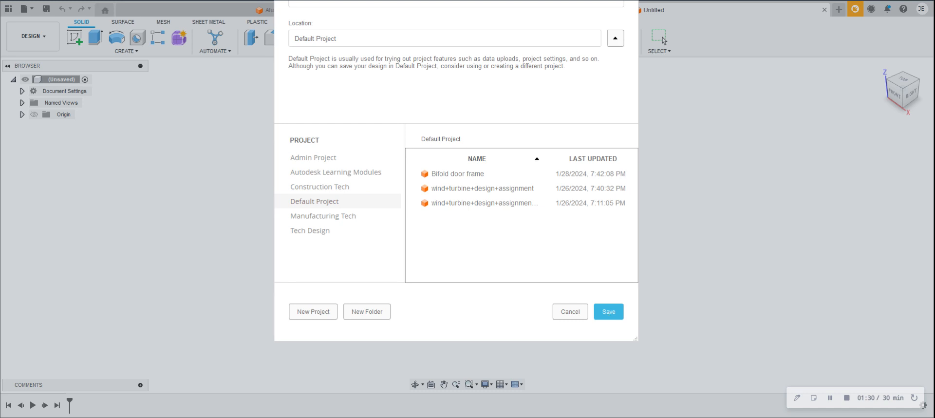
click(609, 311)
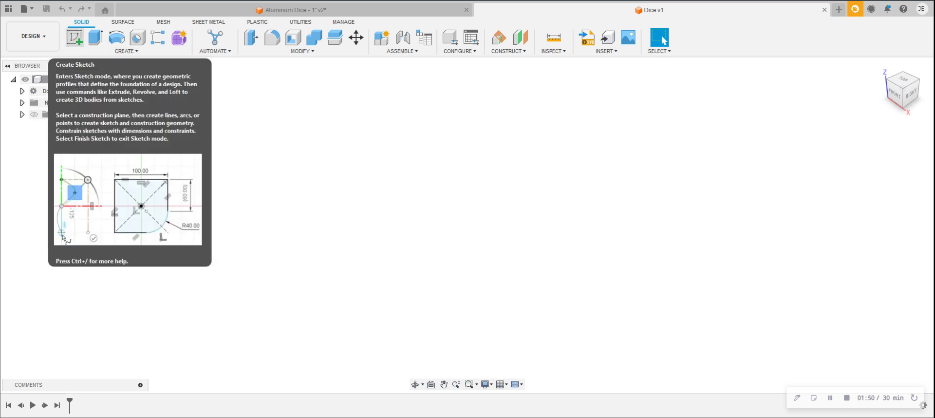
Start a new sketch on the horizontal XY origin plane.
click(75, 40)
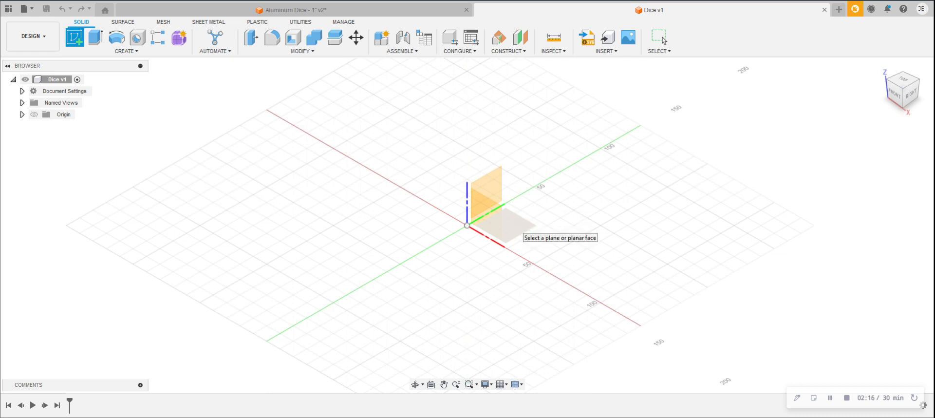
click(517, 231)
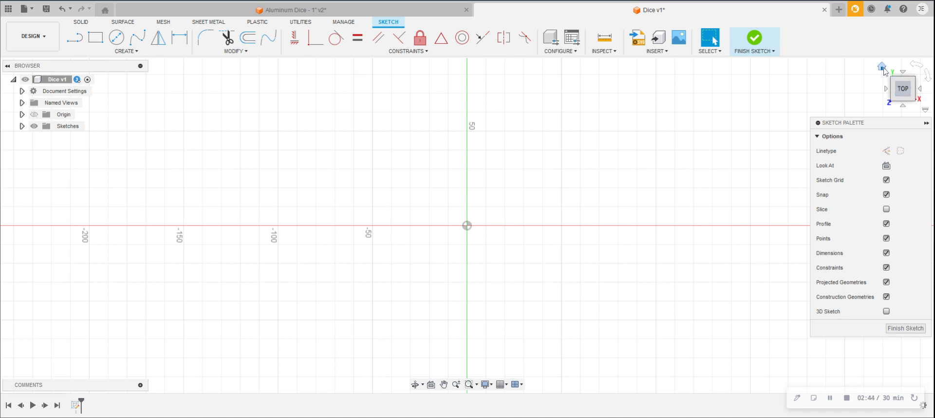
Examine the empty sketch plane in the home and top views, panning and orbiting around the origin.
drag(885, 71, 882, 81)
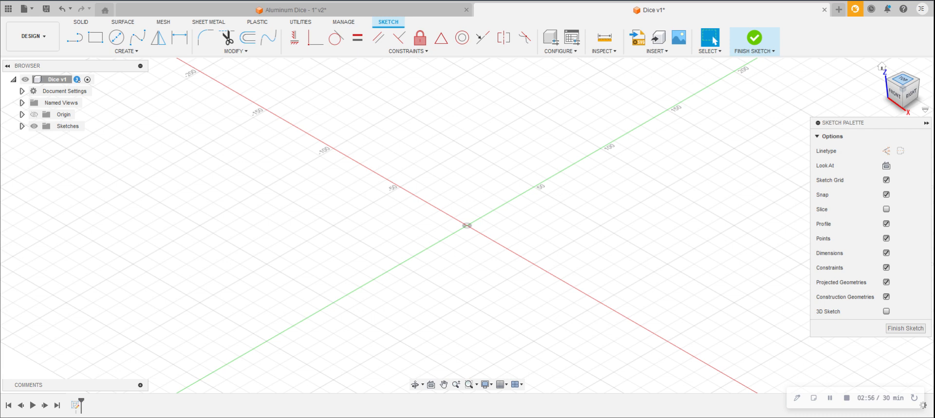
click(902, 84)
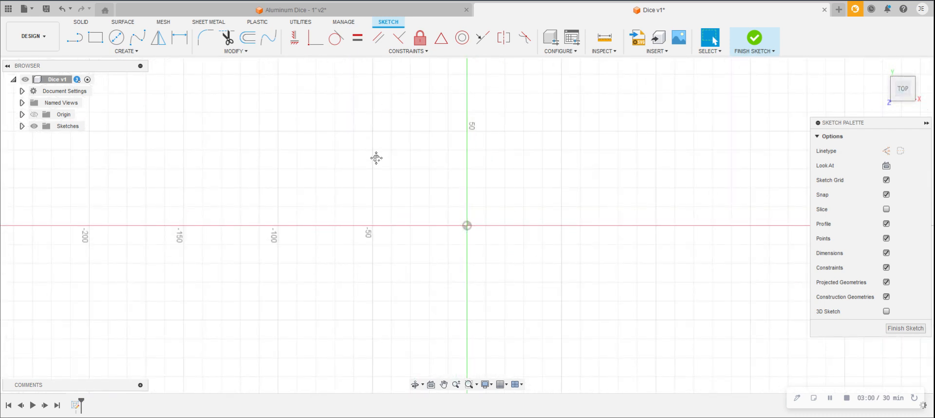
middle_drag(376, 146, 372, 179)
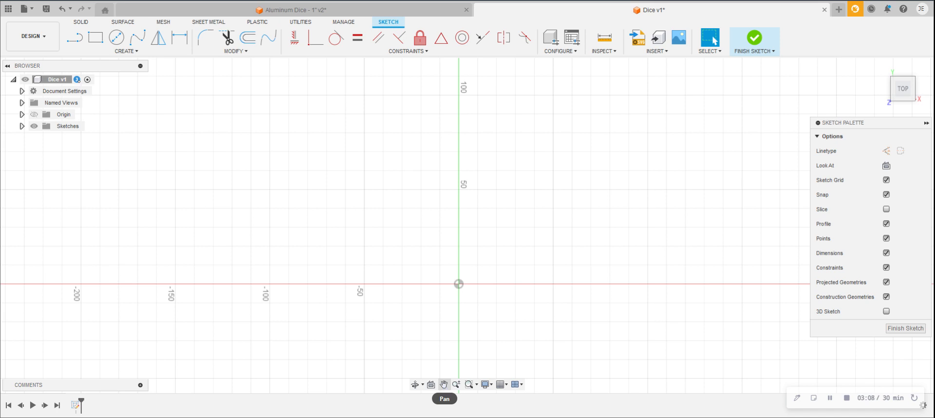
click(444, 385)
mouse_move(418, 231)
mouse_down()
mouse_move(582, 225)
mouse_move(449, 223)
mouse_move(290, 200)
mouse_move(264, 210)
mouse_move(253, 242)
mouse_move(326, 248)
mouse_move(353, 223)
mouse_move(358, 180)
mouse_move(346, 155)
mouse_move(339, 158)
mouse_up()
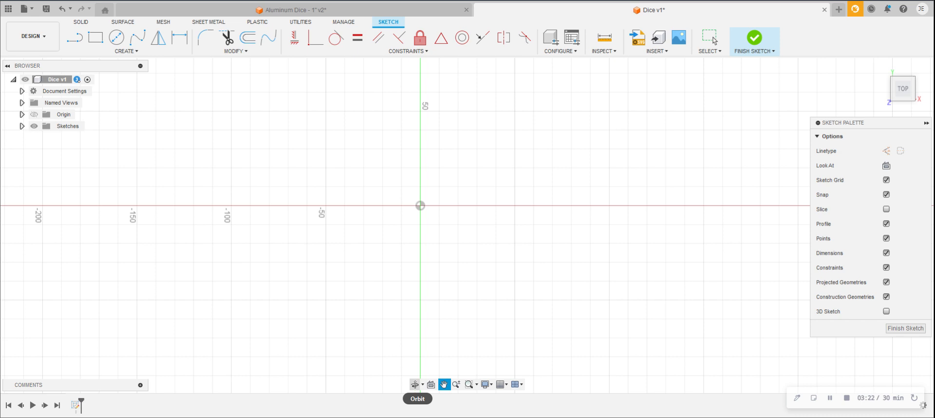
click(414, 384)
mouse_move(384, 307)
mouse_down()
mouse_move(415, 265)
mouse_move(397, 236)
mouse_move(398, 213)
mouse_move(394, 259)
mouse_up()
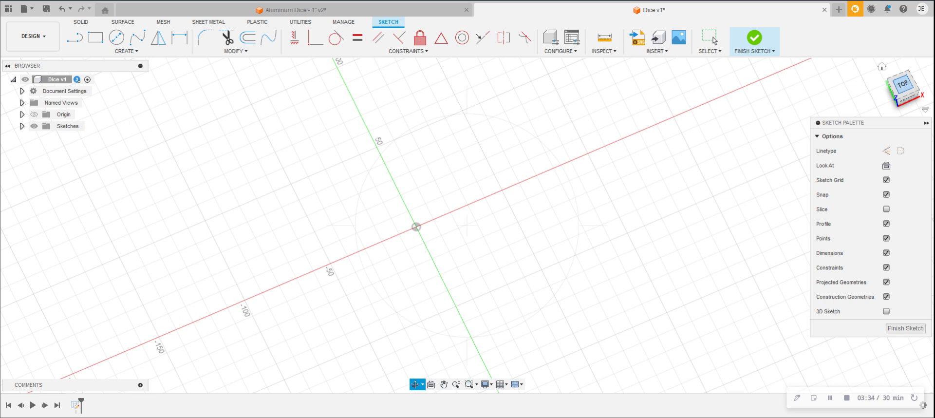
click(904, 86)
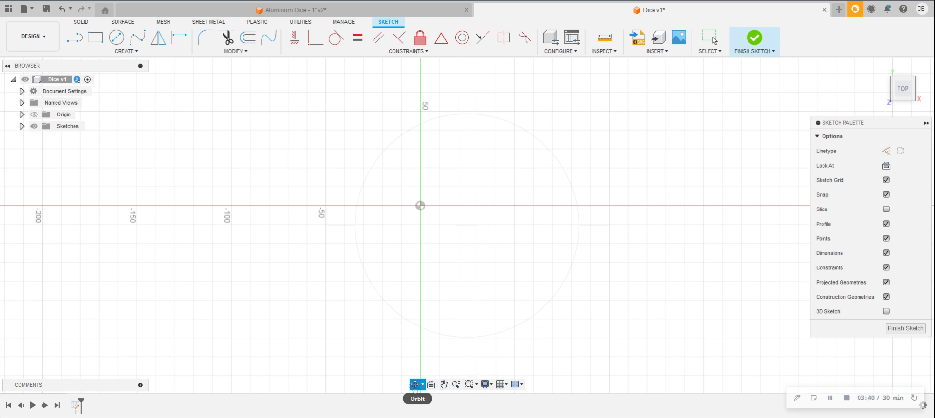
click(444, 384)
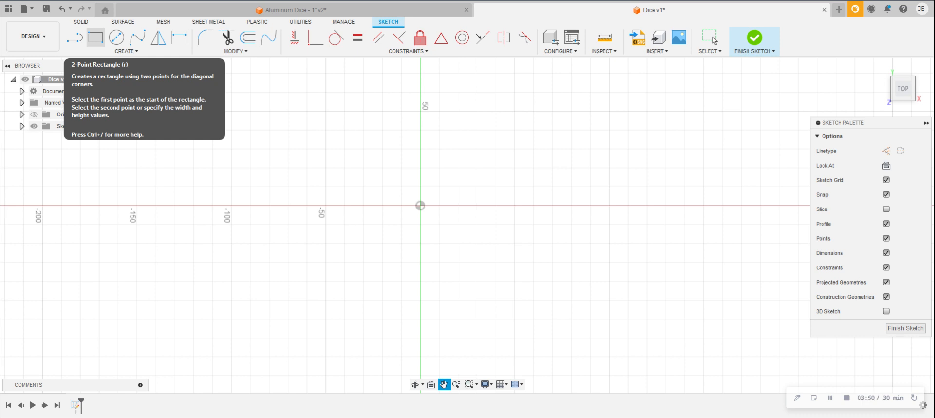
Change the document's active units to inches.
click(22, 91)
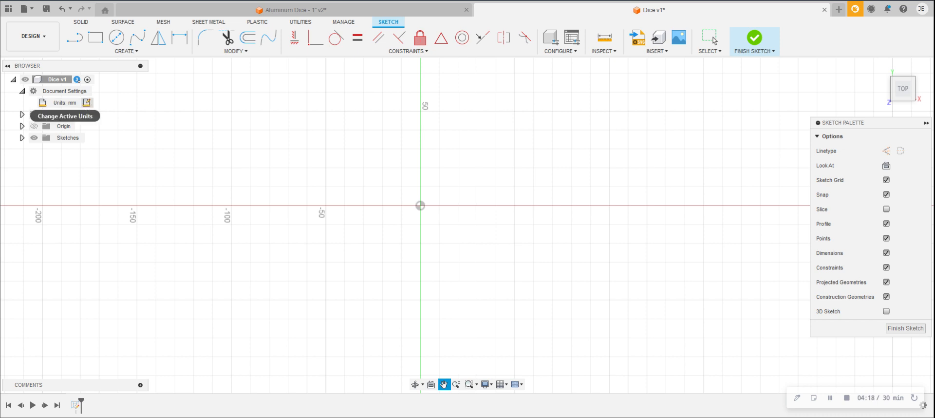
click(87, 103)
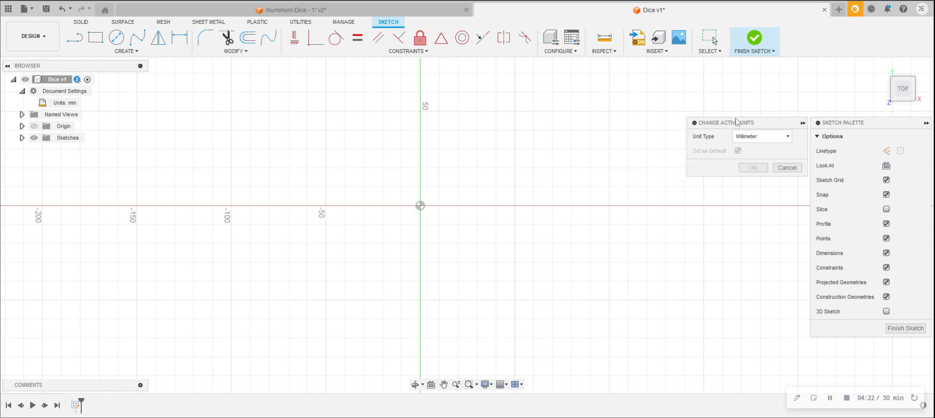
click(784, 141)
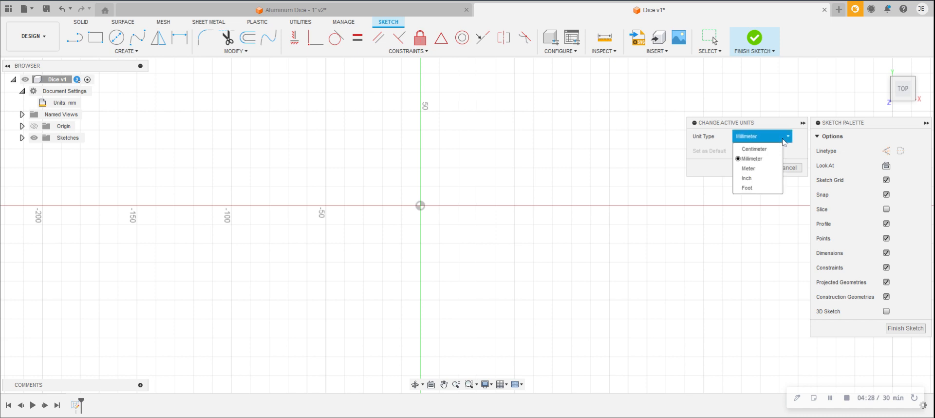
click(747, 180)
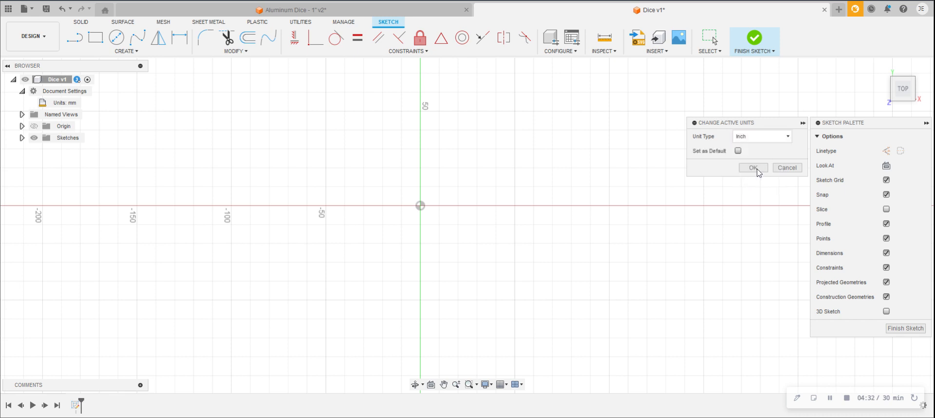
click(753, 168)
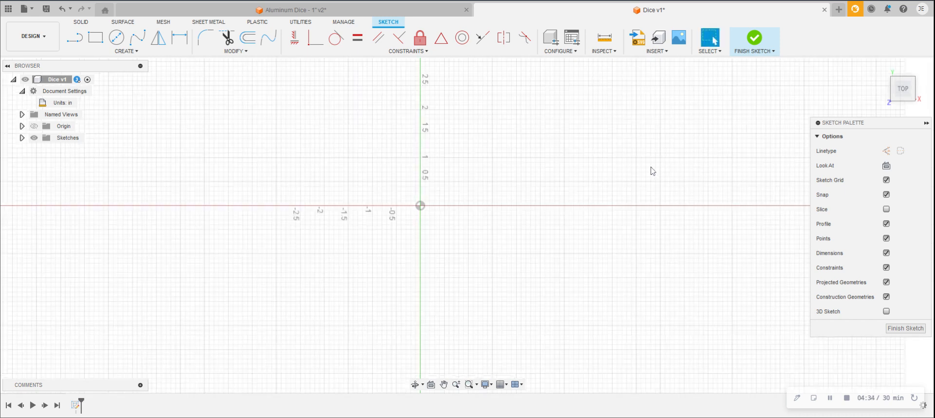
Sketch a 1 in by 1 in two-point rectangle with its first corner at the origin, and finish the sketch.
click(96, 39)
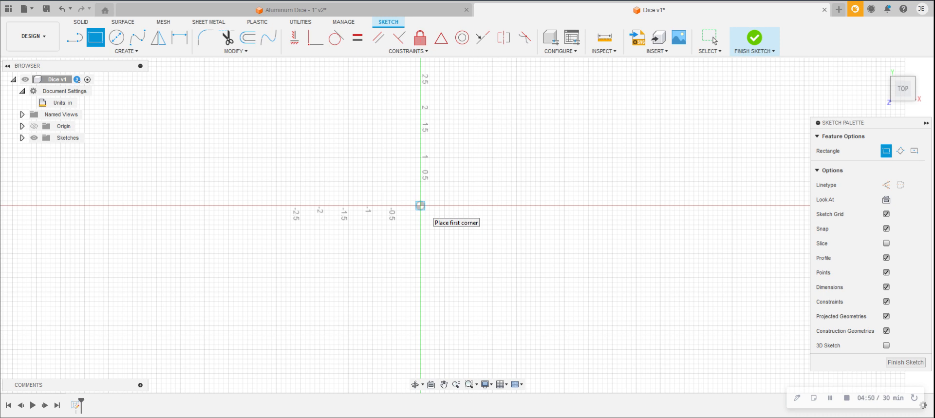
click(420, 205)
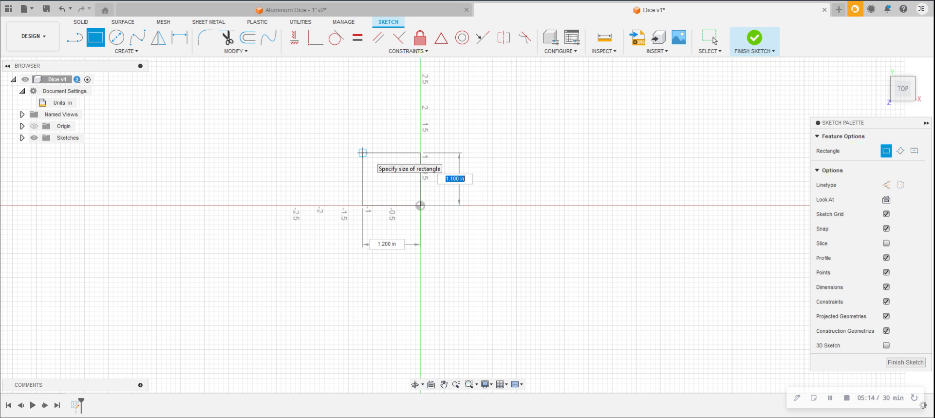
key(Tab)
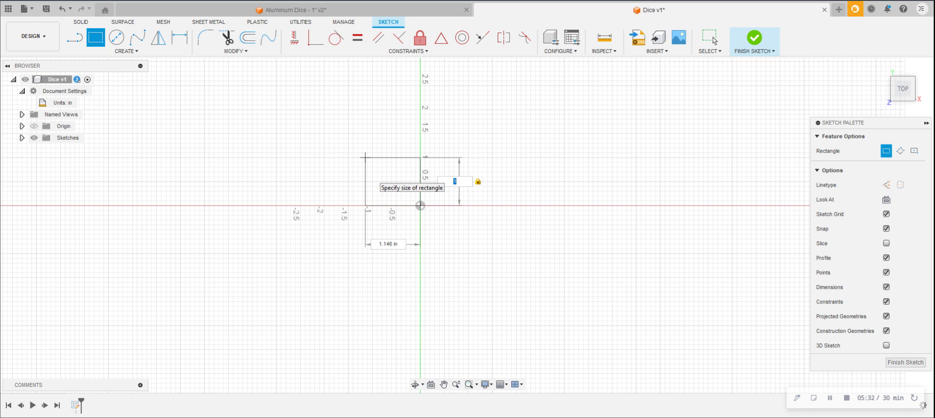
key(Tab)
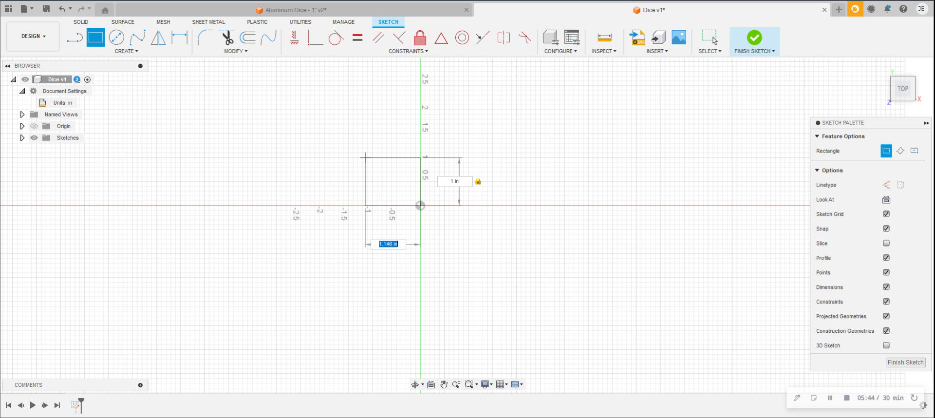
text(1)
key(Tab)
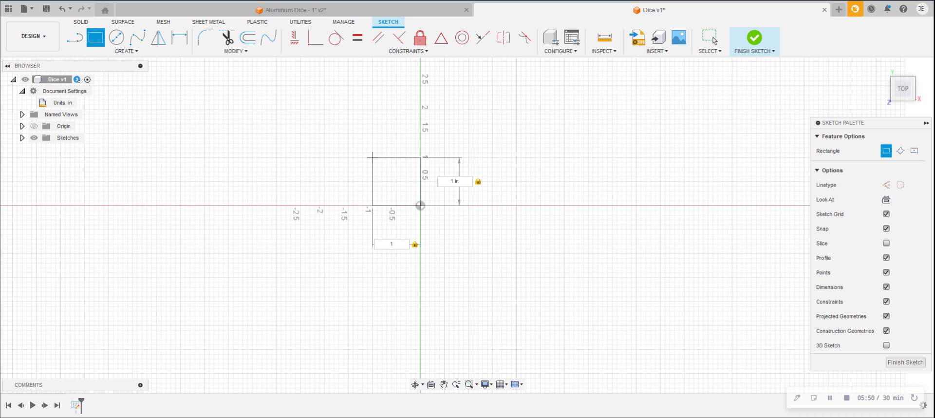
key(Return)
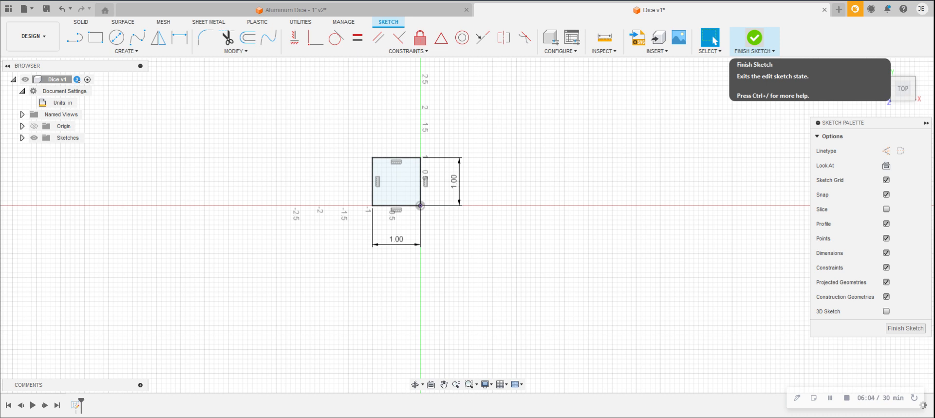
click(754, 38)
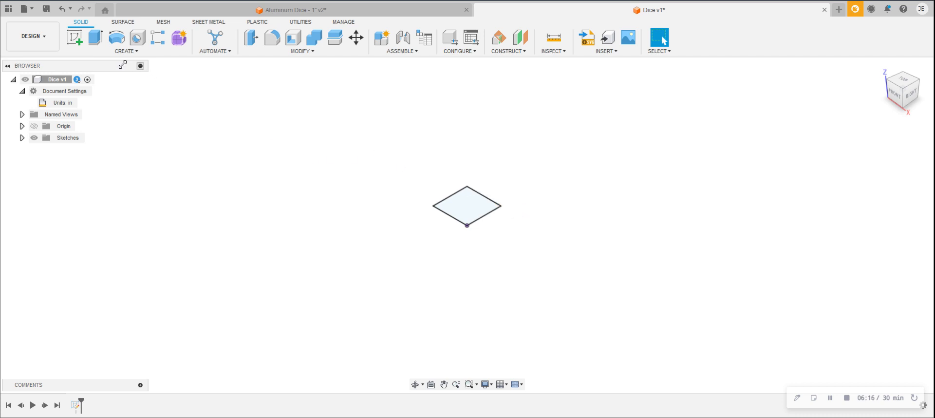
Extrude the square profile 1 in upward as a new body.
click(96, 38)
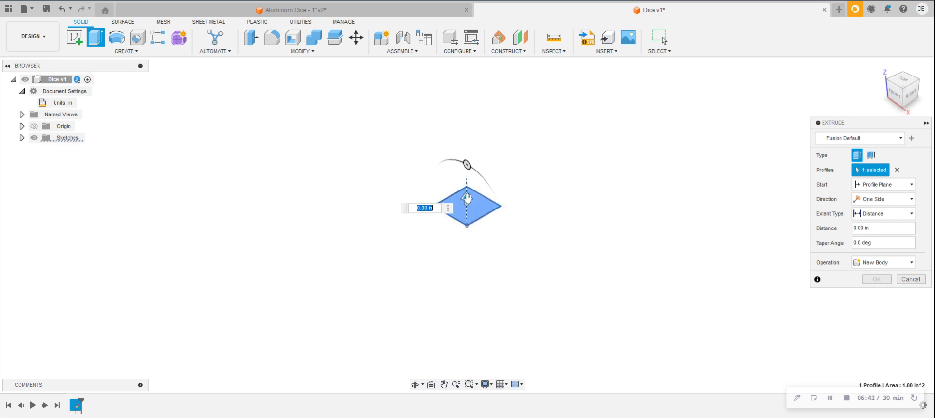
drag(466, 198, 472, 139)
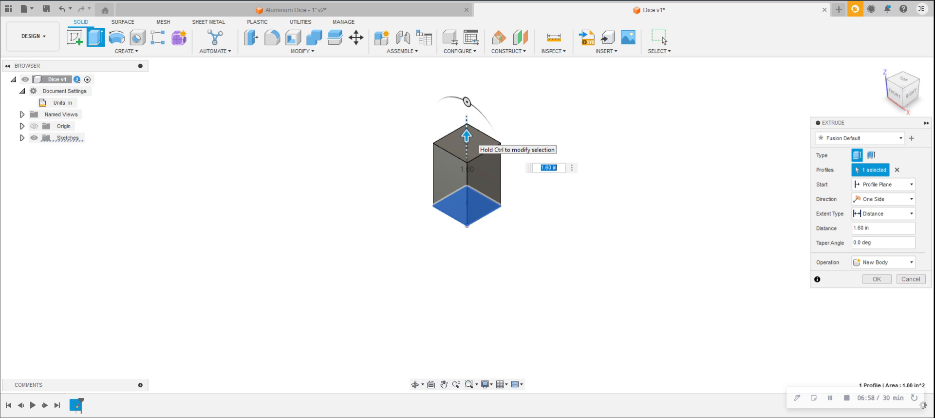
text(1)
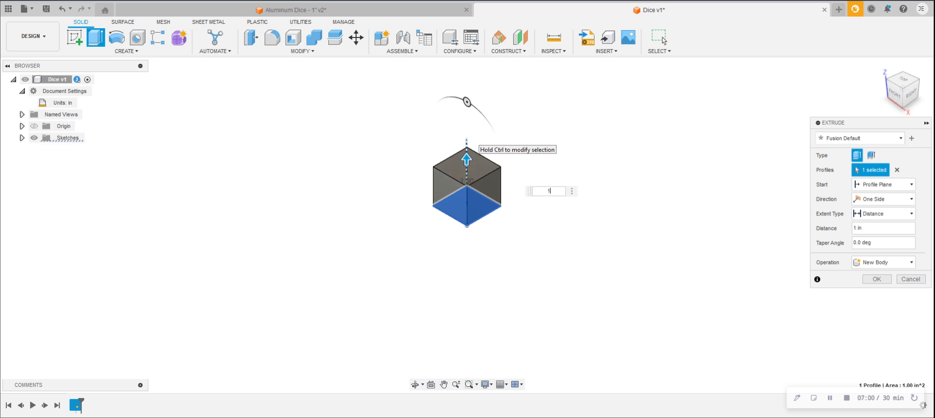
key(Return)
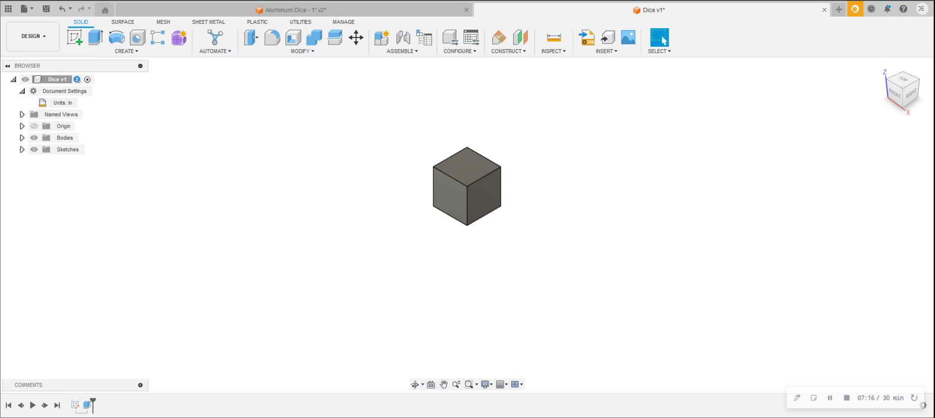
click(920, 96)
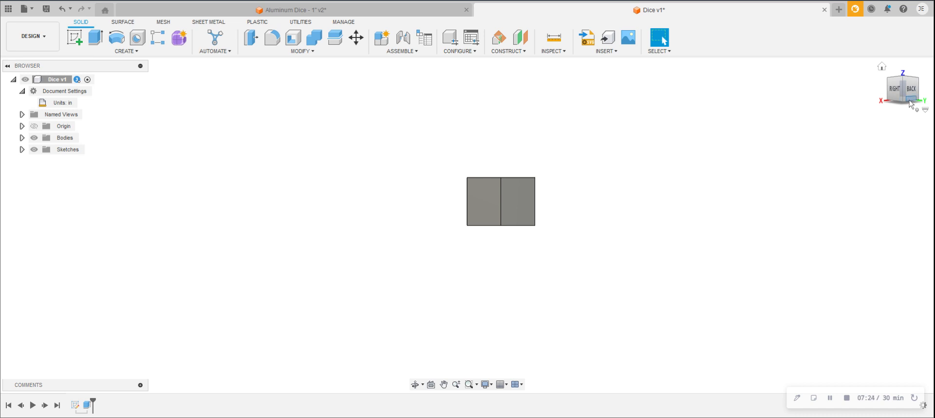
Examine the cube from the back, bottom, front and corner angles, orbit around it, and return to the home view.
click(909, 101)
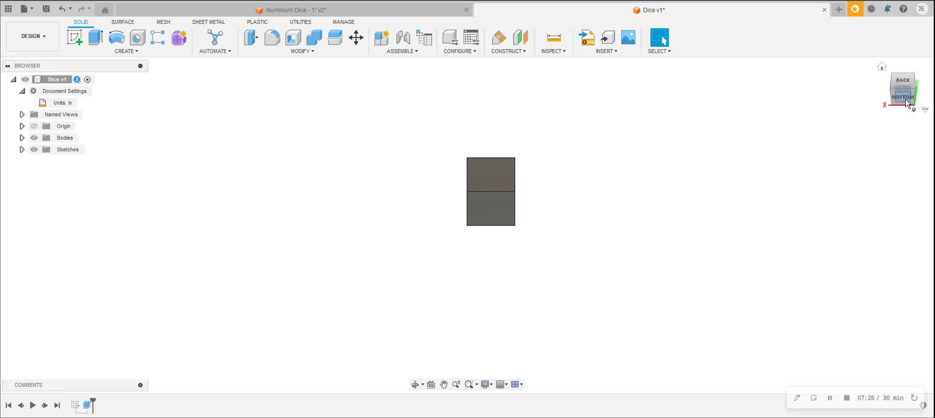
click(905, 101)
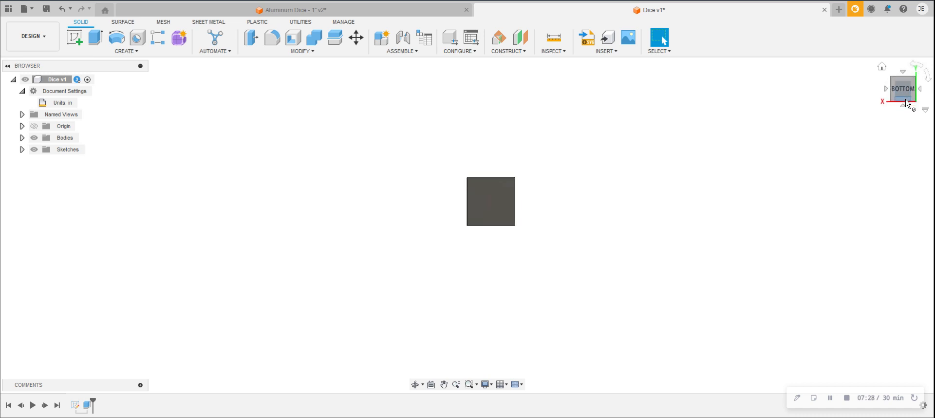
click(905, 102)
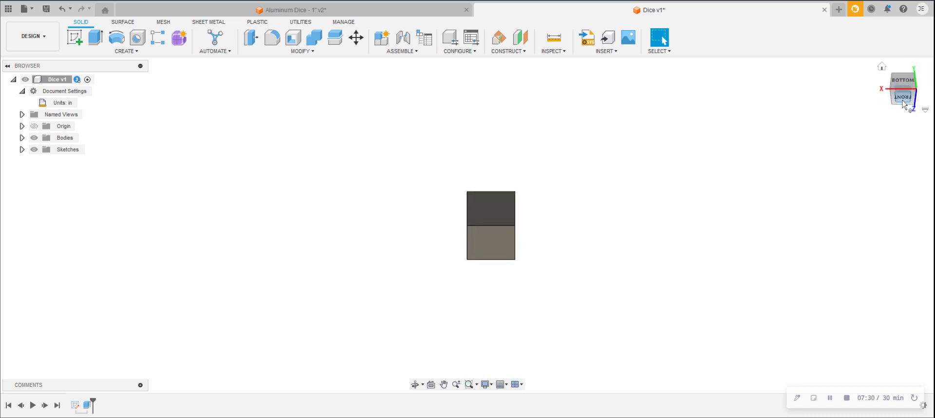
click(903, 100)
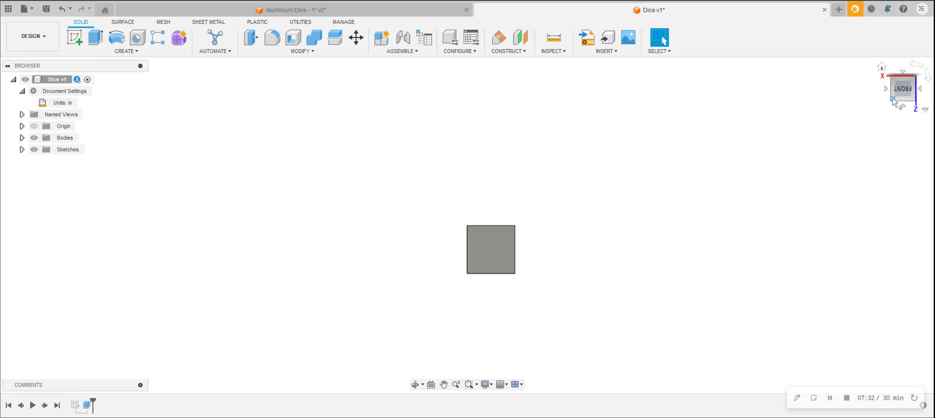
click(893, 99)
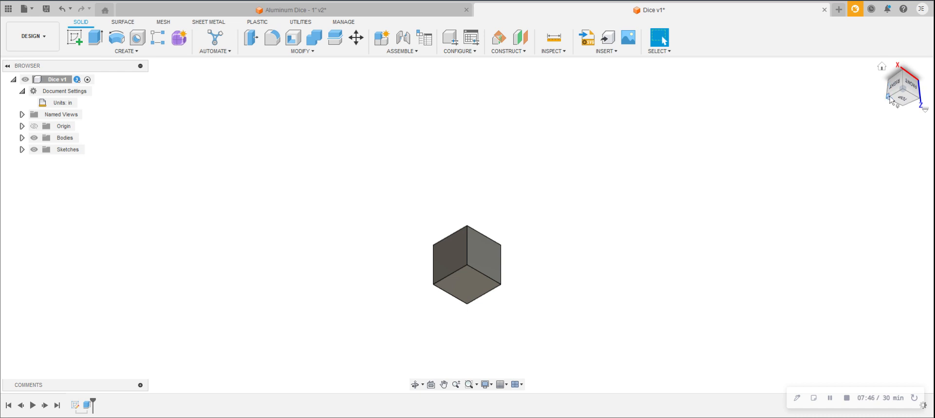
drag(889, 99, 909, 78)
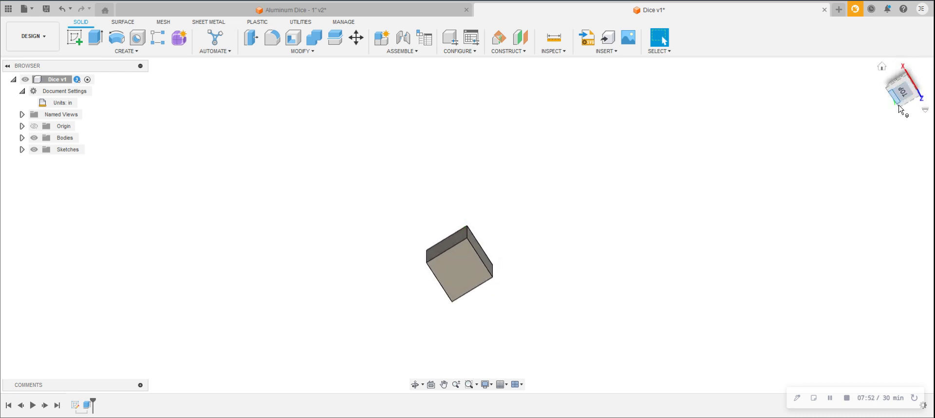
mouse_move(901, 107)
mouse_down()
mouse_move(904, 68)
mouse_move(912, 73)
mouse_up()
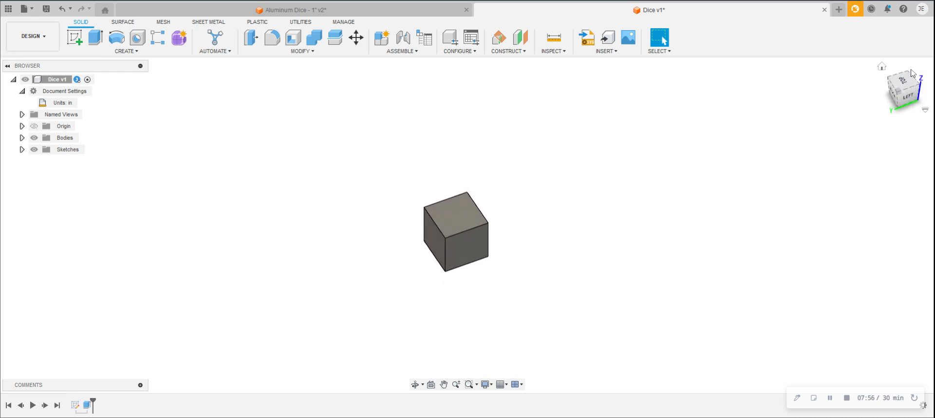
click(882, 67)
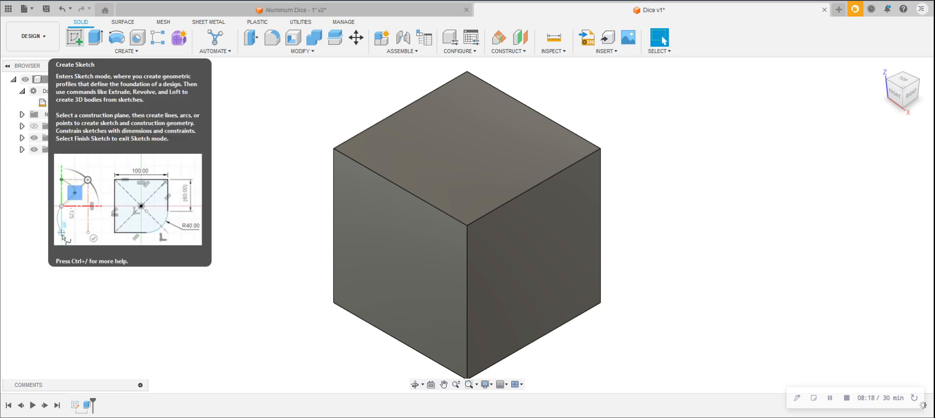
Start a new sketch on the cube's top face, with the whole face centred in view.
click(74, 37)
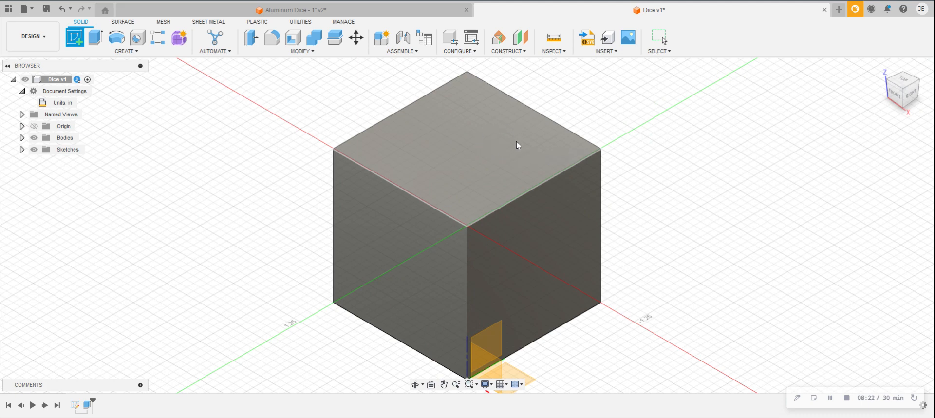
click(476, 139)
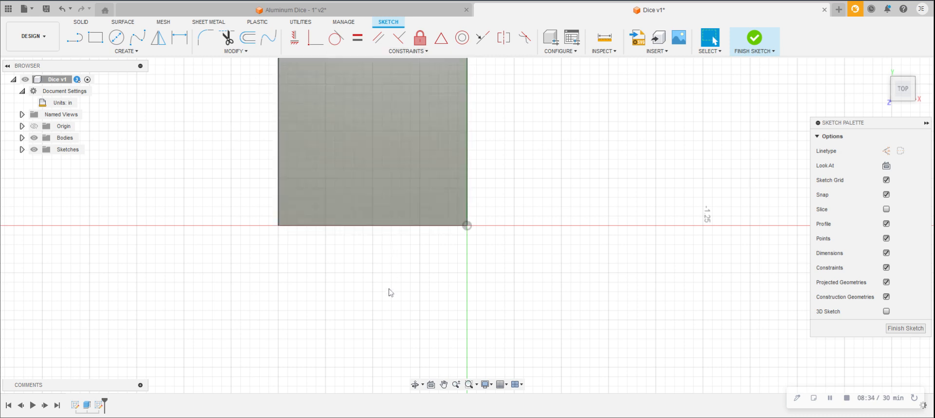
click(444, 384)
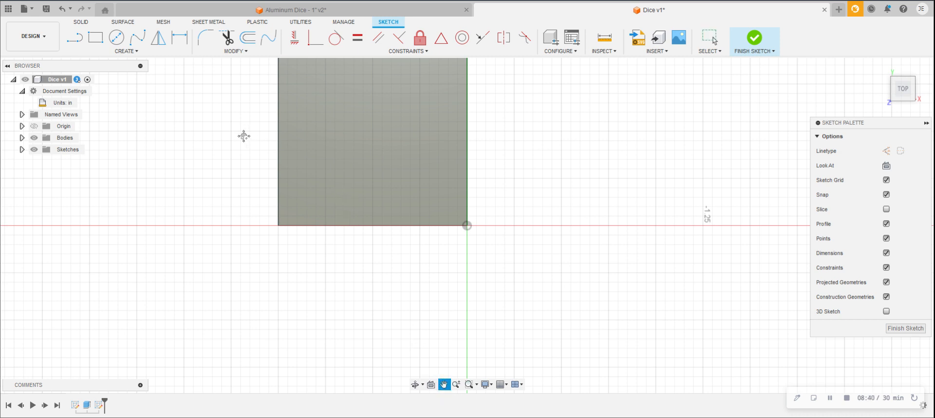
drag(244, 136, 331, 212)
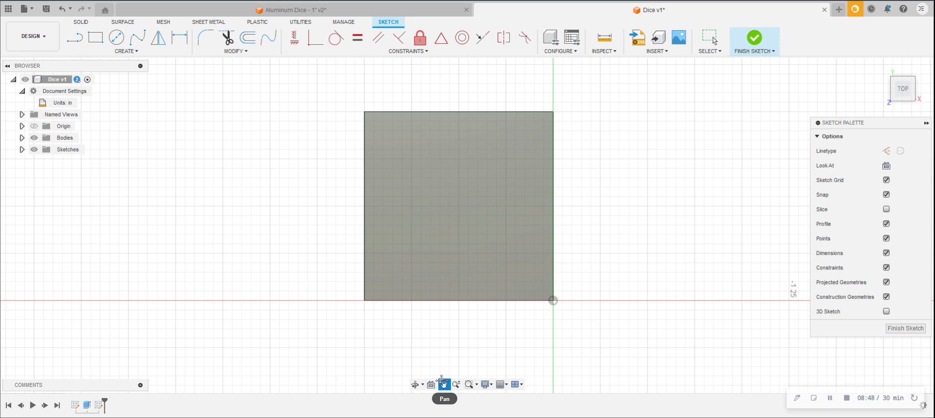
key(Escape)
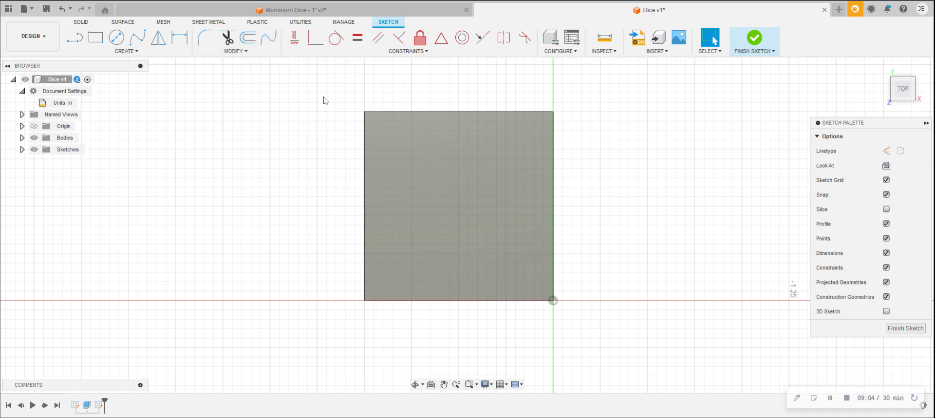
click(382, 113)
click(435, 113)
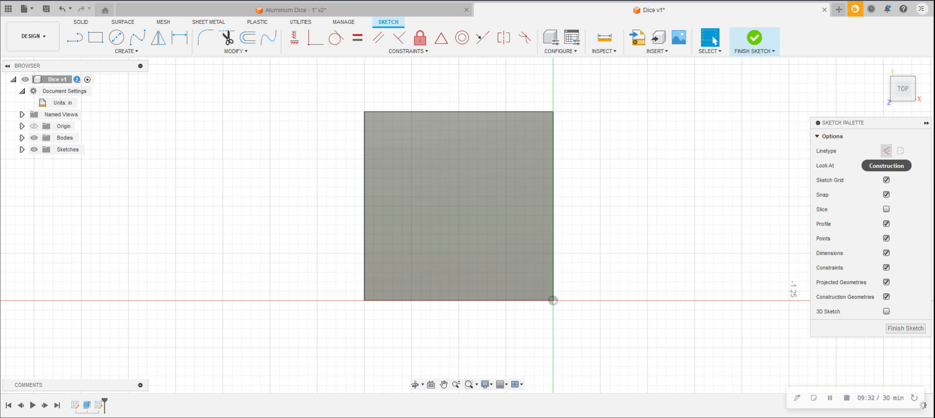
Offset the top face's square outline 0.125 in inward as construction lines.
click(886, 151)
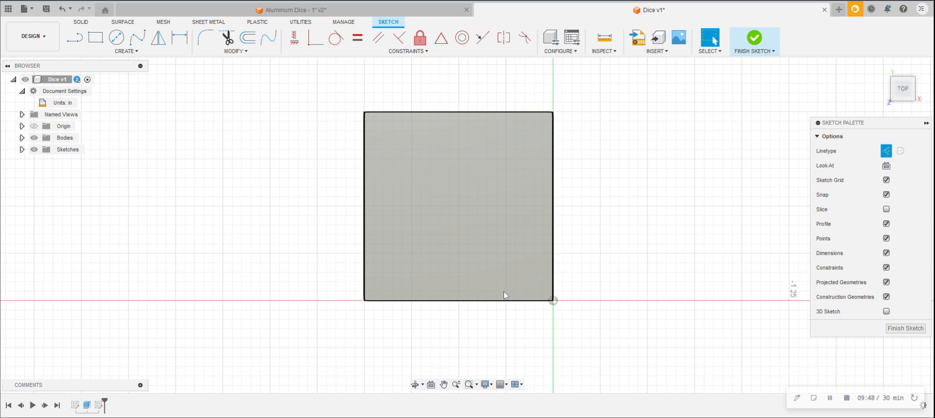
click(249, 40)
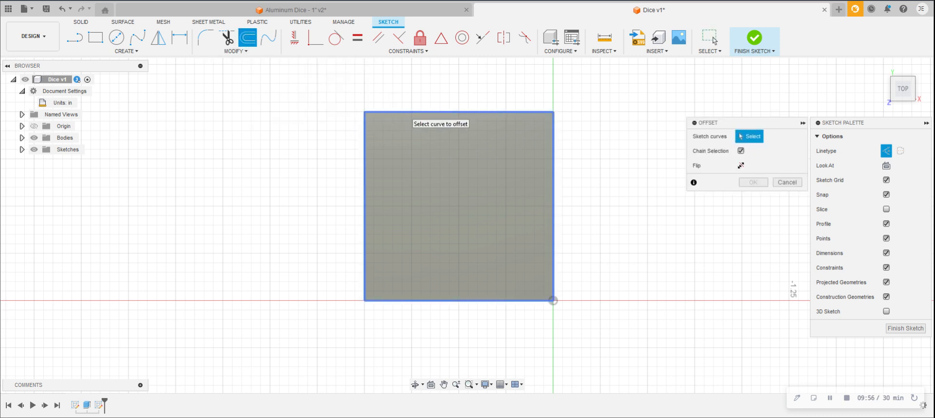
click(407, 112)
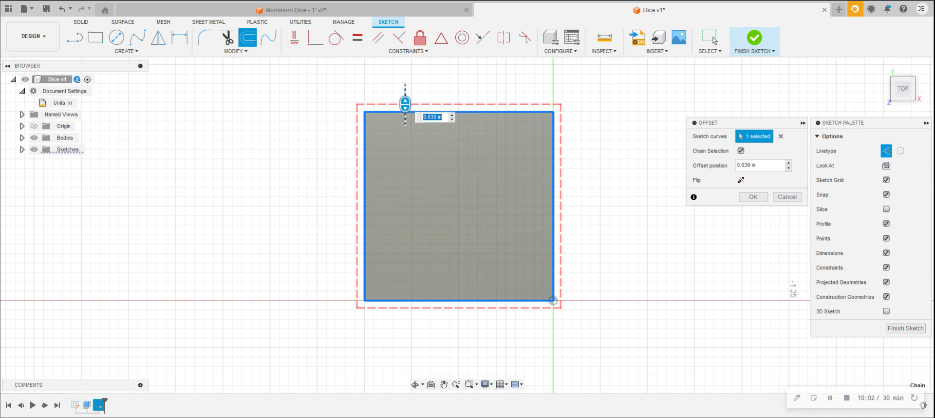
drag(406, 103, 405, 145)
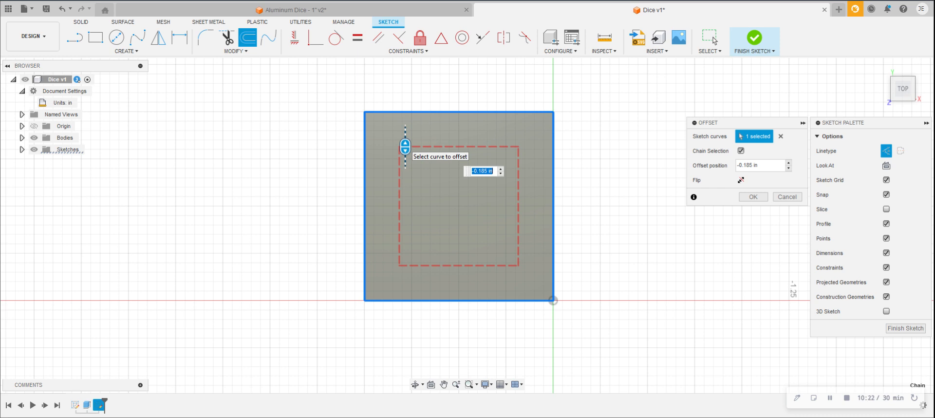
text(-.)
text(125)
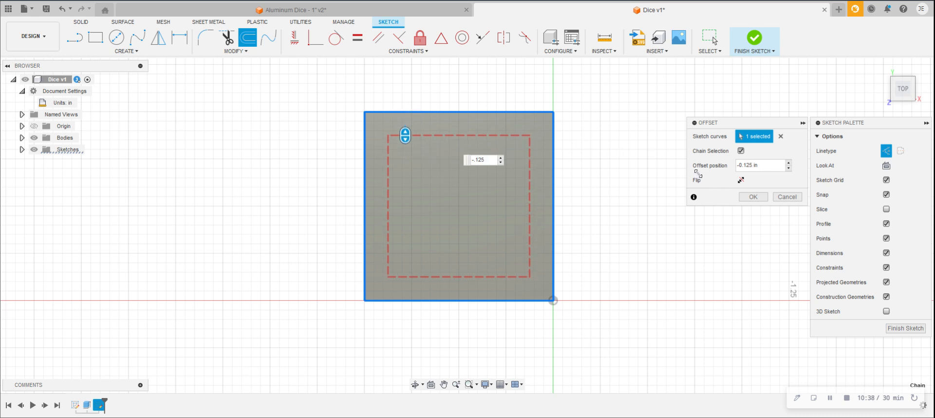
click(752, 193)
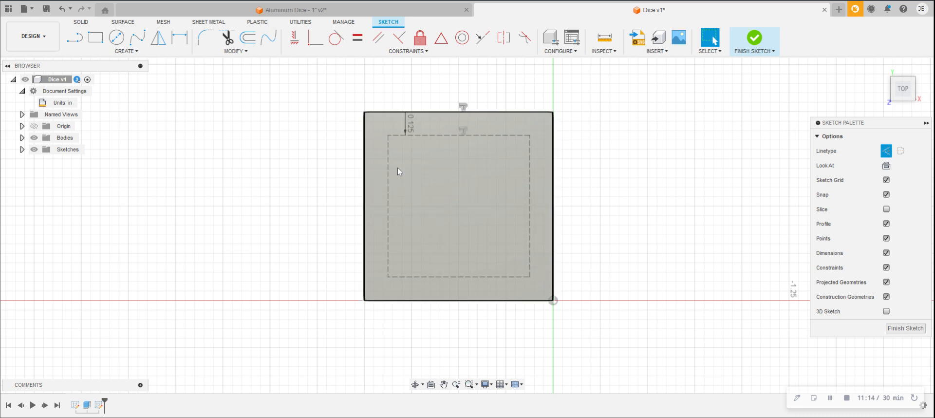
Draw a diagonal construction line from the inner square's upper-left corner to its lower-right corner.
click(77, 41)
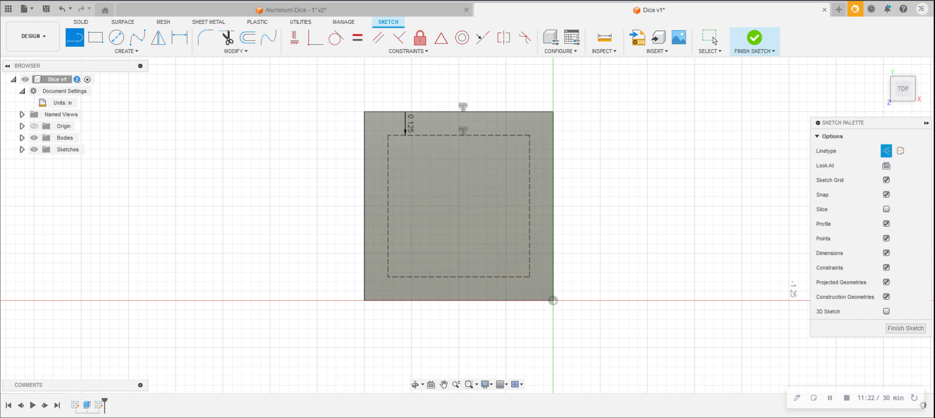
click(886, 151)
click(389, 138)
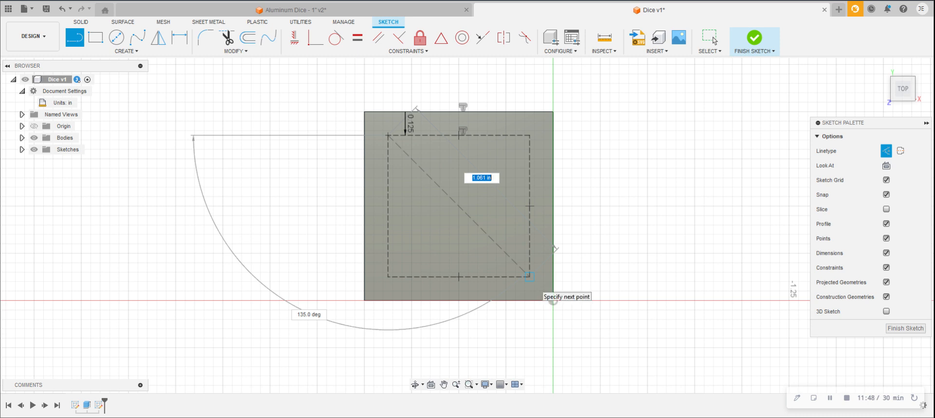
click(529, 276)
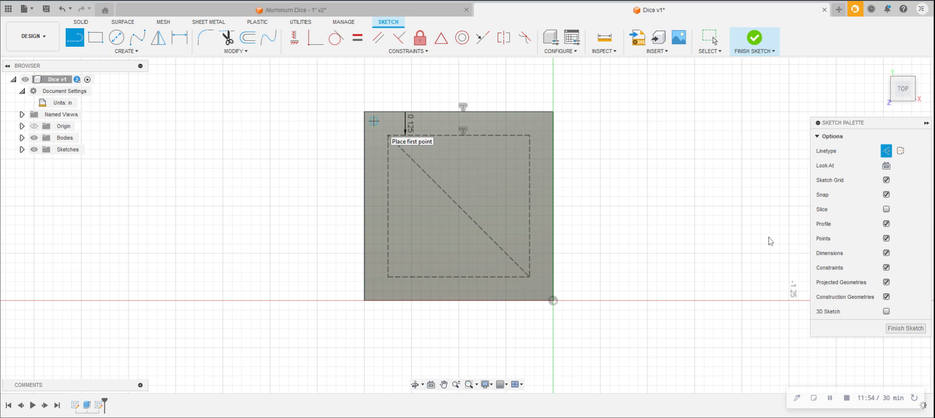
Turn off the construction linetype and draw a 0.125 in diameter circle centred on the inner square's upper-left corner.
click(886, 152)
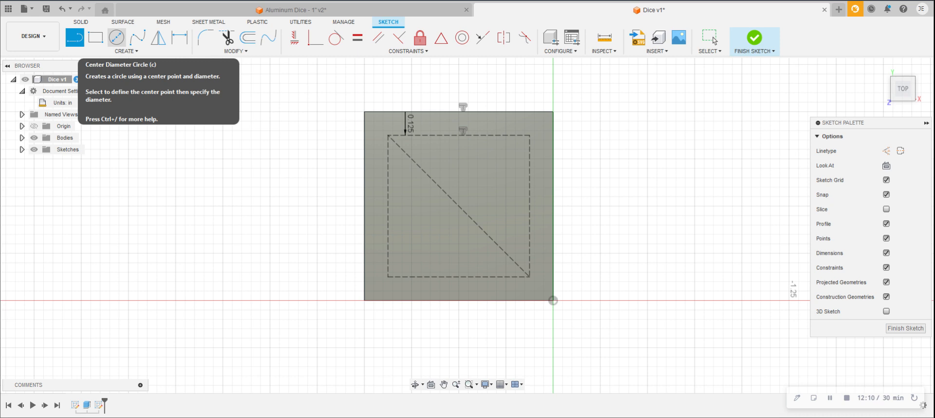
click(116, 37)
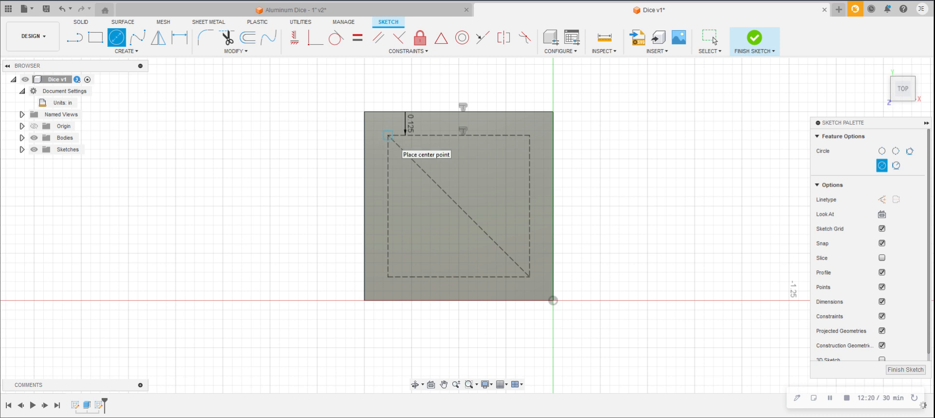
click(388, 136)
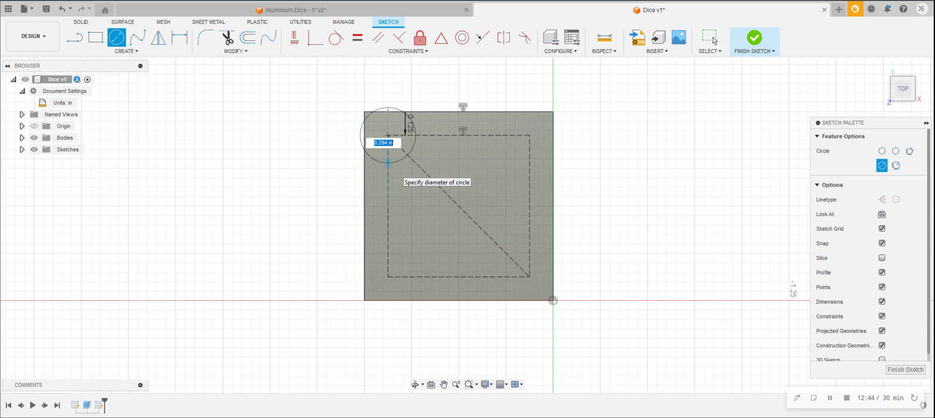
key(BackSpace)
text(.125)
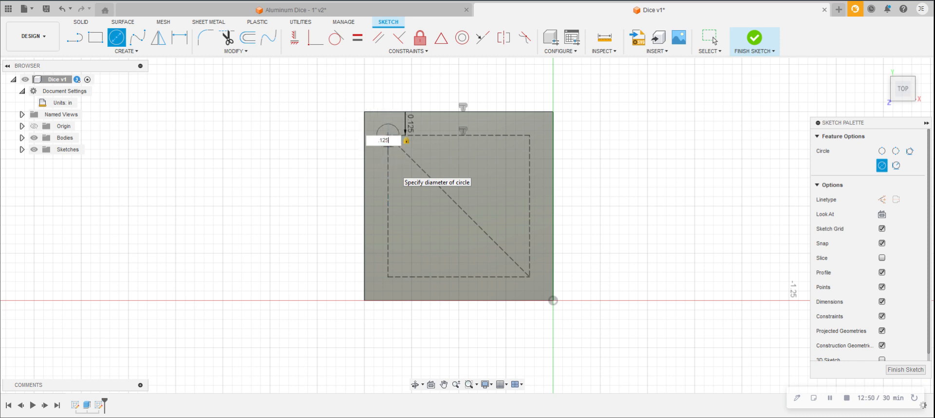
key(Tab)
key(Return)
key(Escape)
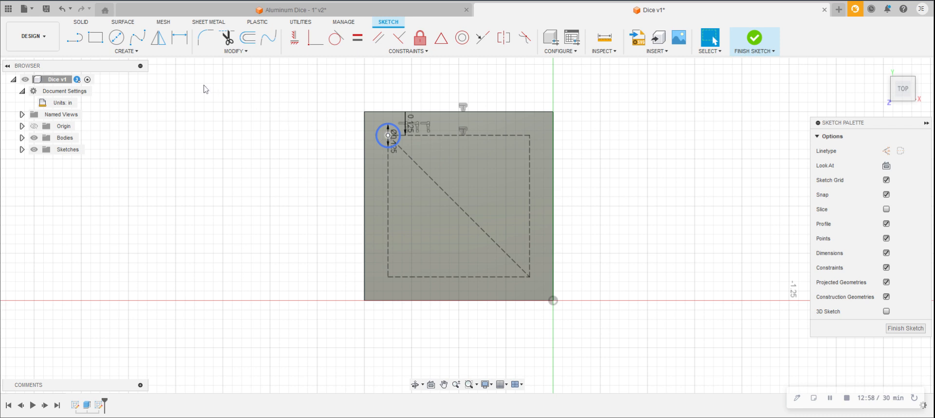
Draw a 0.125 in diameter circle centred on the inner square's lower-right corner.
click(116, 38)
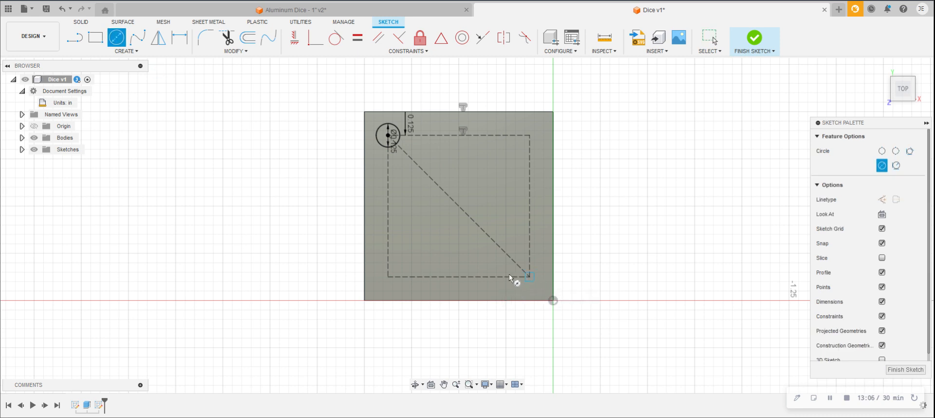
click(529, 277)
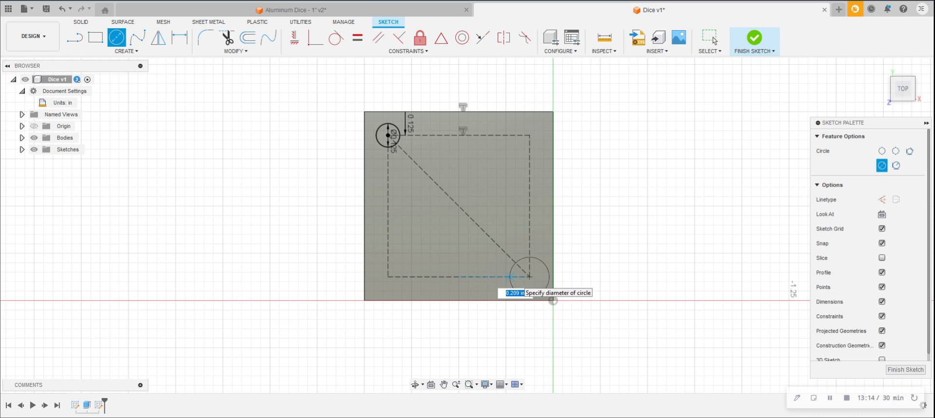
key(BackSpace)
text(.125)
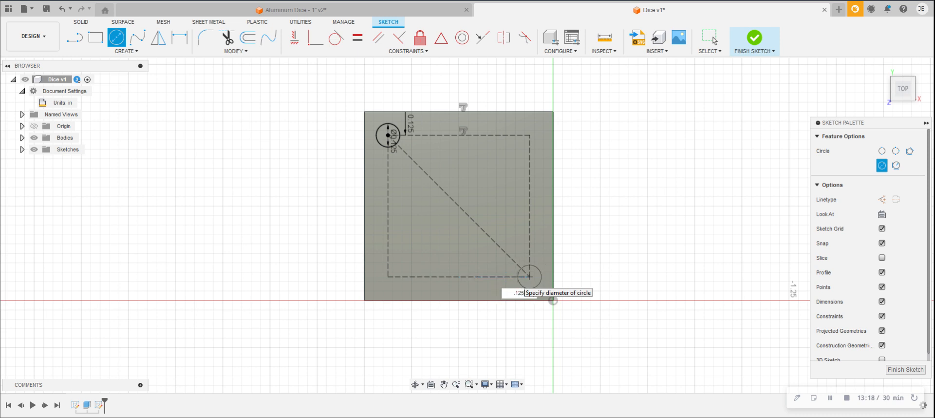
key(Return)
key(Escape)
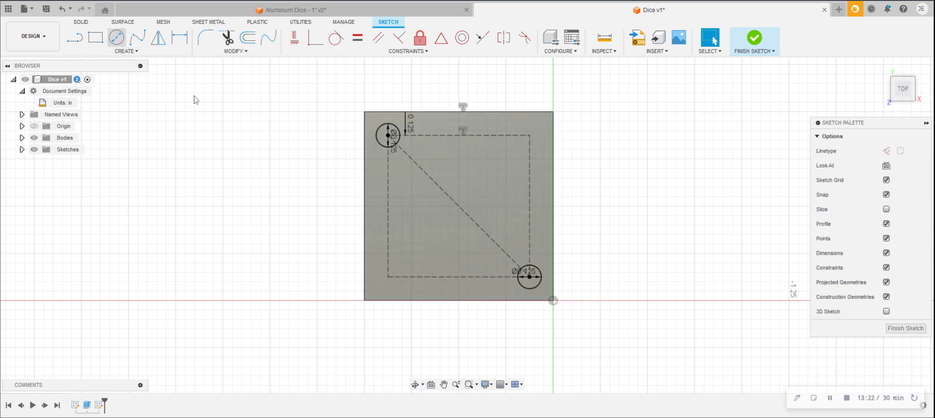
Draw a 0.125 in diameter circle centred on the diagonal's midpoint, and finish the sketch.
key(c)
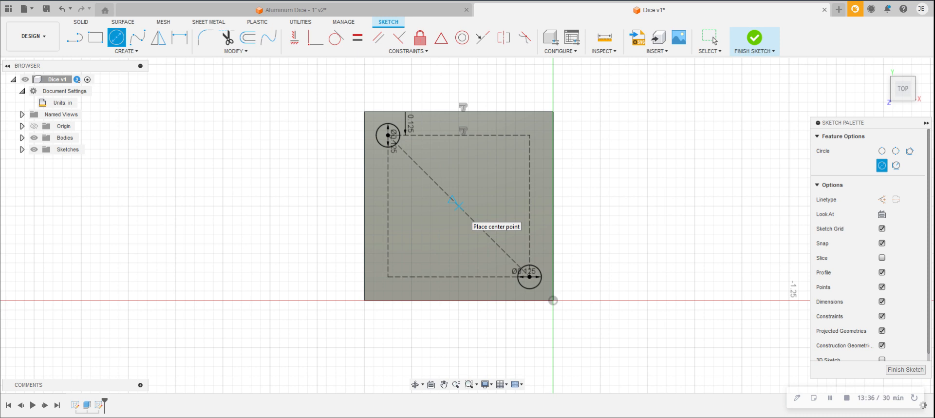
click(458, 205)
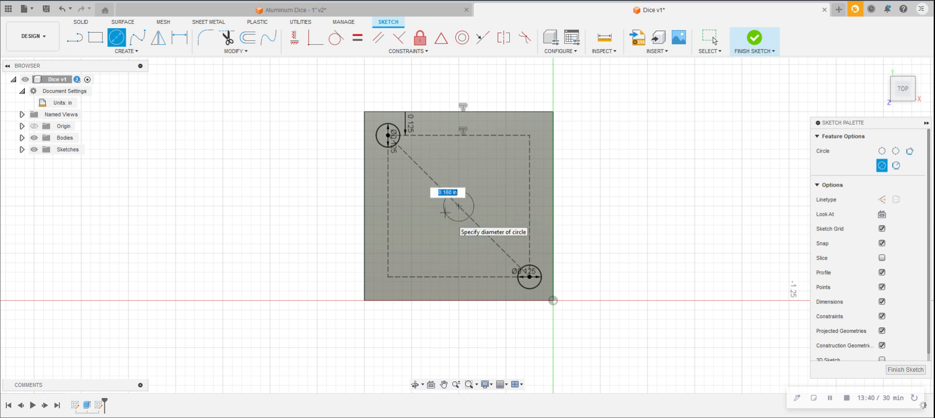
key(BackSpace)
text(.125)
key(Return)
key(Escape)
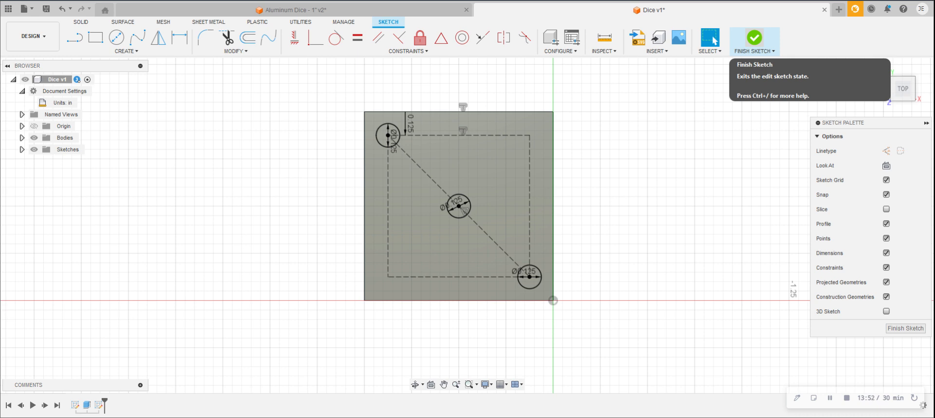
click(755, 39)
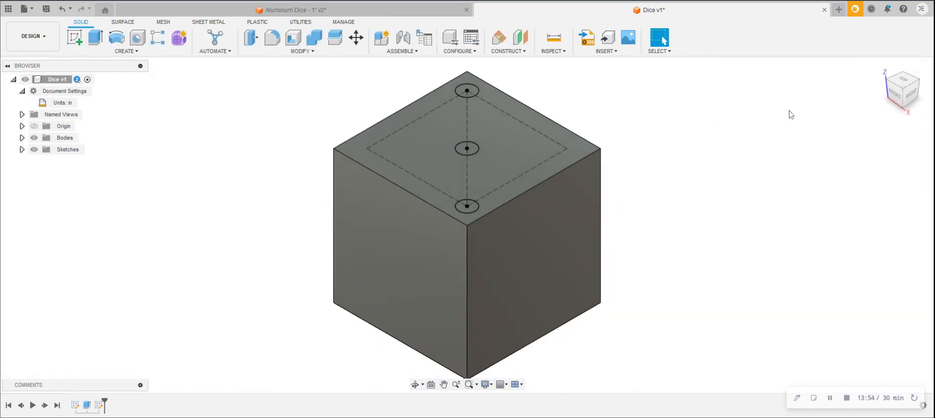